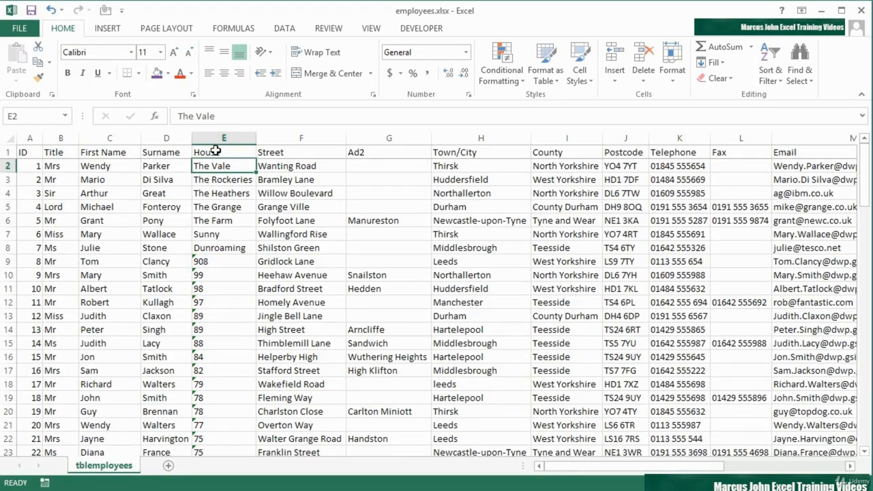
Insert a blank column E before the House column and widen it
click(217, 139)
right_click(218, 142)
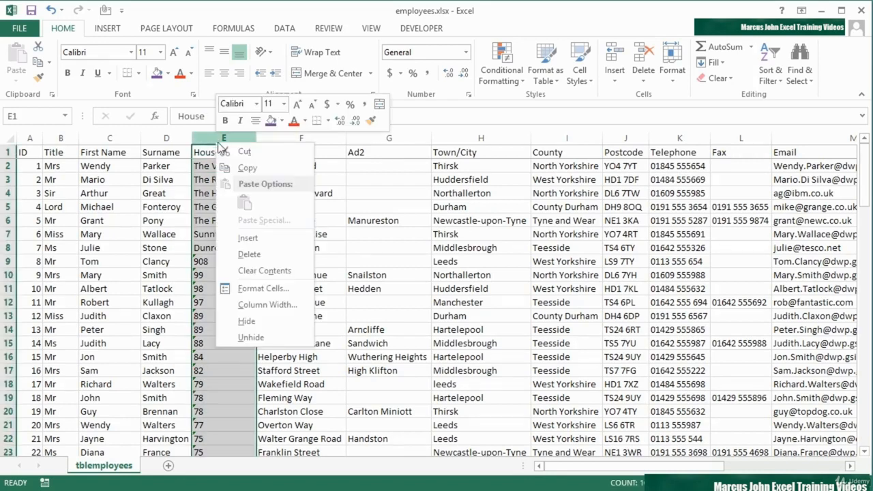
click(256, 233)
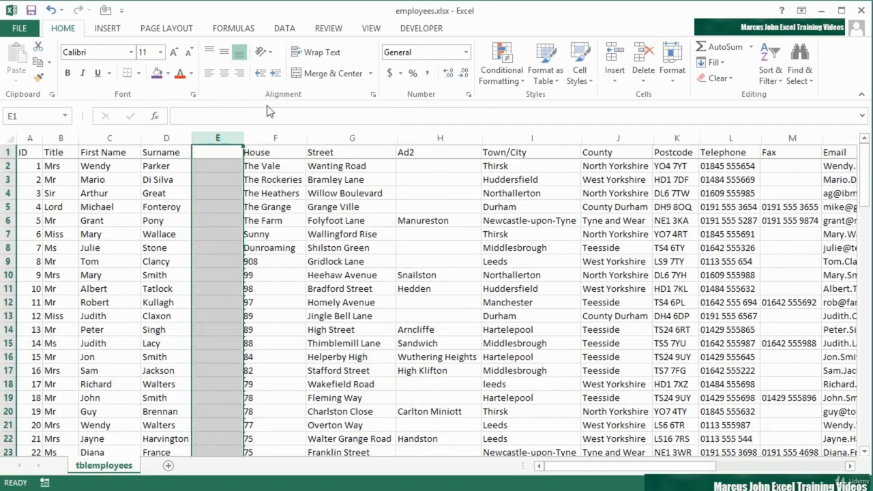
click(227, 166)
drag(243, 139, 303, 138)
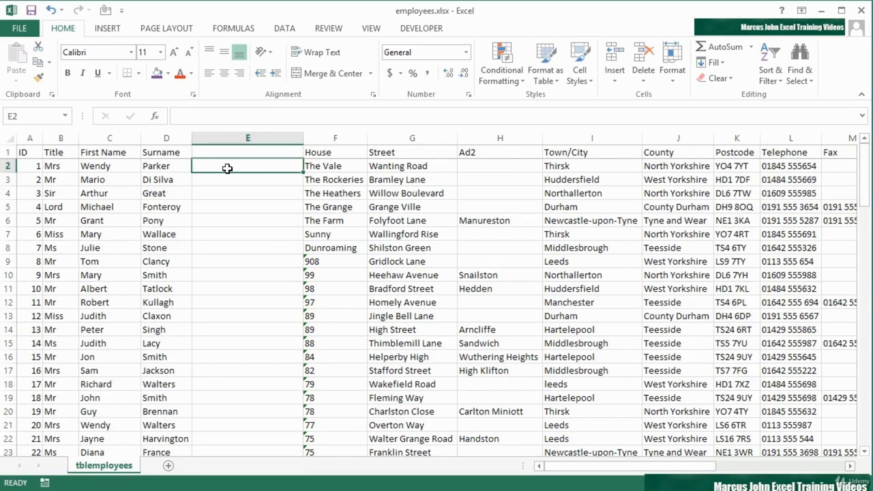
Enter 'W Parker' in E2 and Flash Fill initials and surnames down column E
text(W Parker)
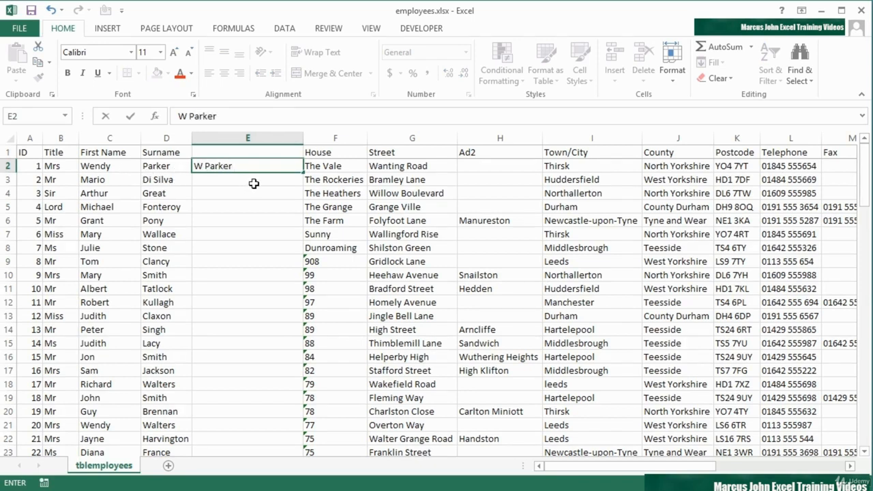
key(Return)
click(267, 167)
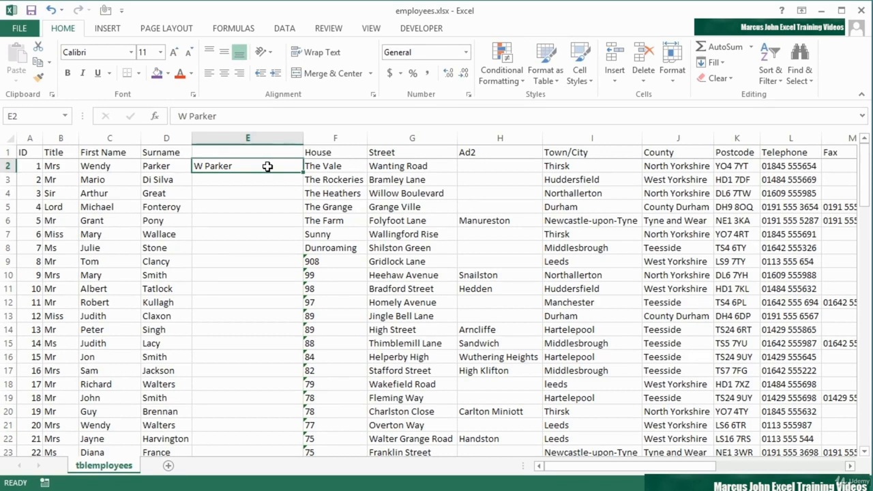
click(279, 29)
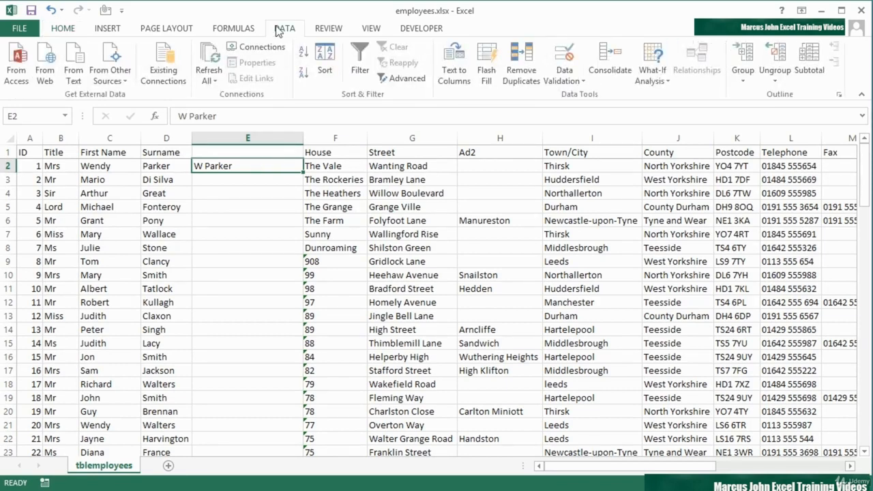
click(483, 72)
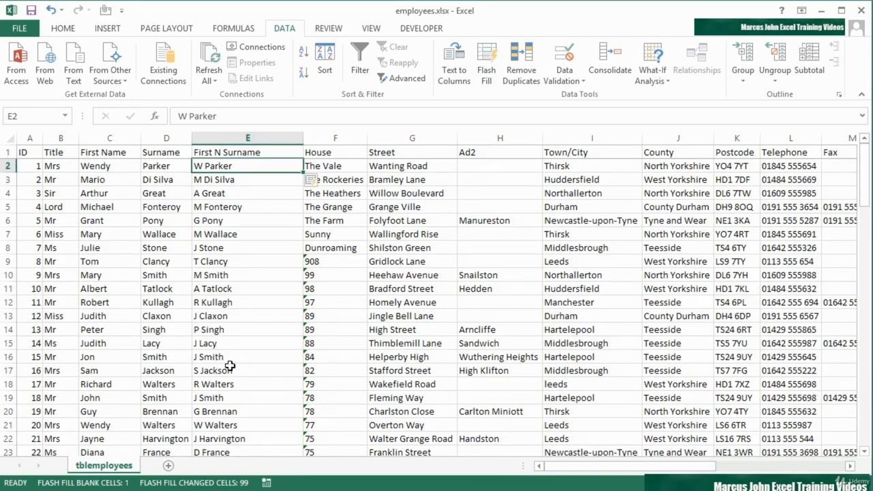
click(232, 411)
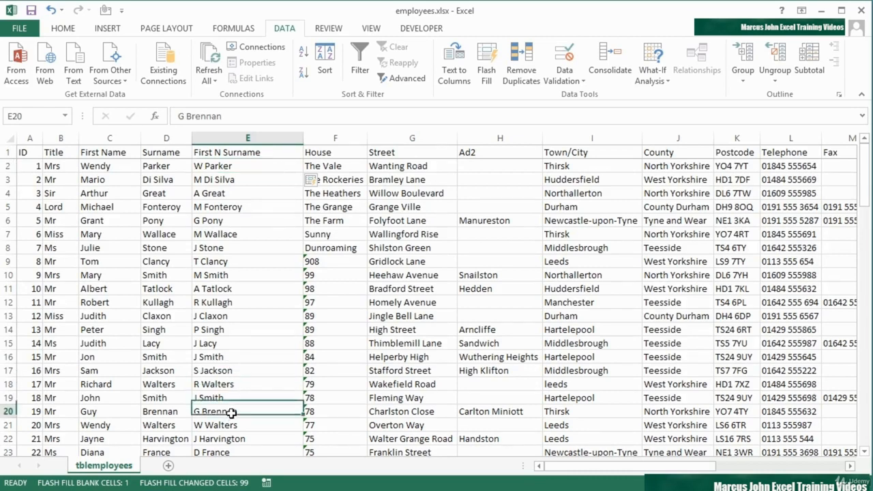
double_click(244, 411)
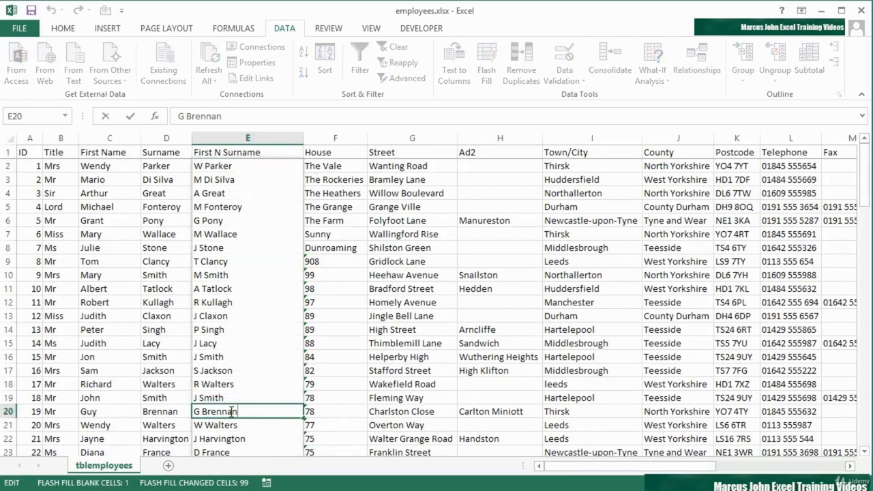
click(229, 167)
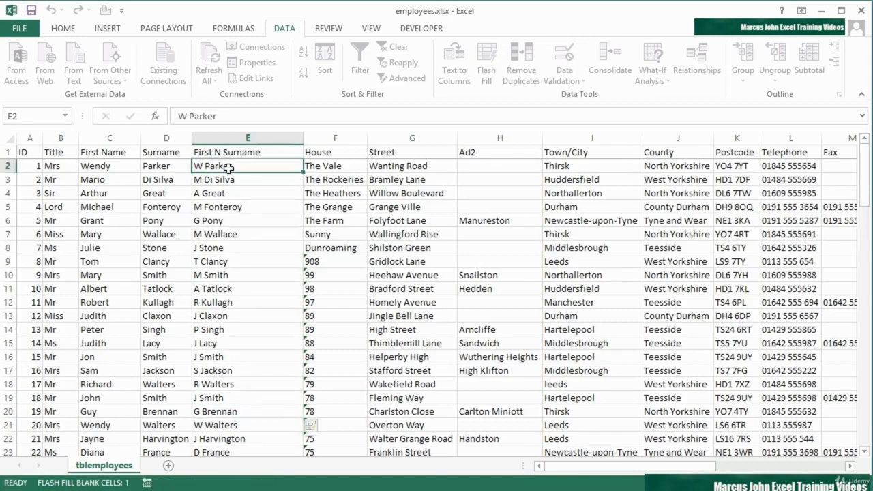
click(230, 151)
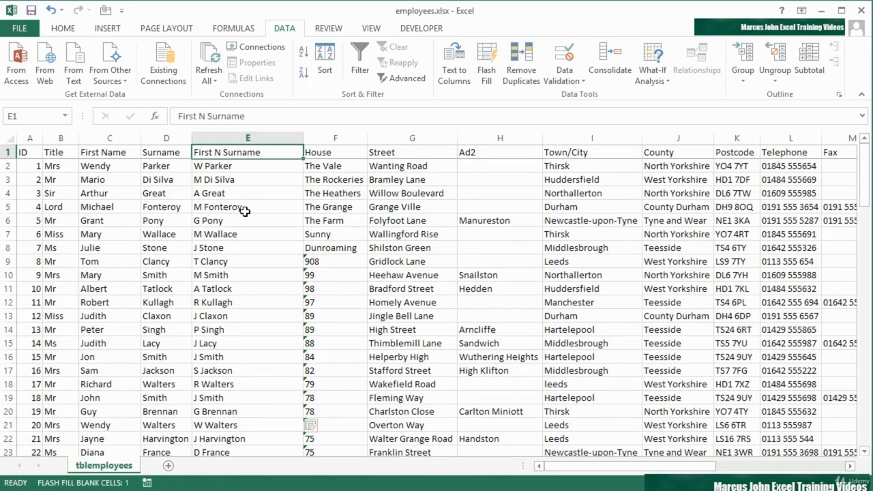
Insert another blank column F before House and widen it
click(347, 138)
right_click(348, 139)
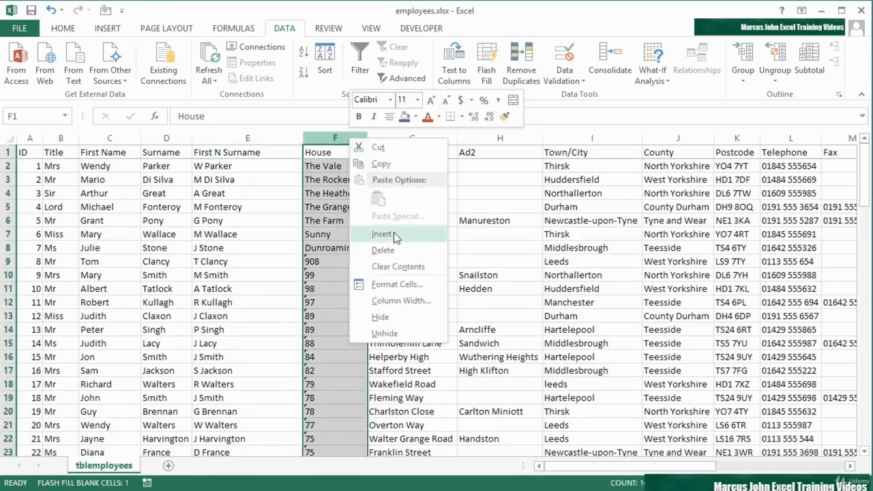
click(395, 235)
drag(415, 138, 508, 137)
Enter 'The Vale Wanting Road Thirsk' in F2 and Flash Fill the combined addresses down column F
click(379, 164)
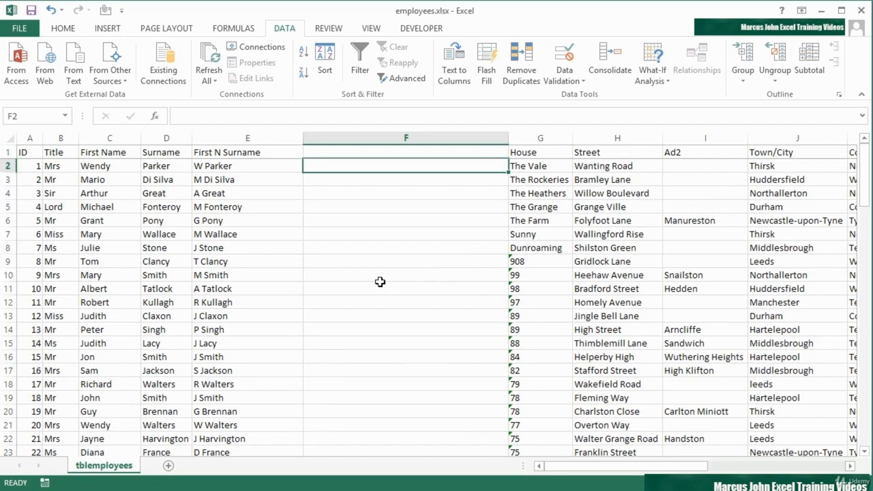
text(The Vale)
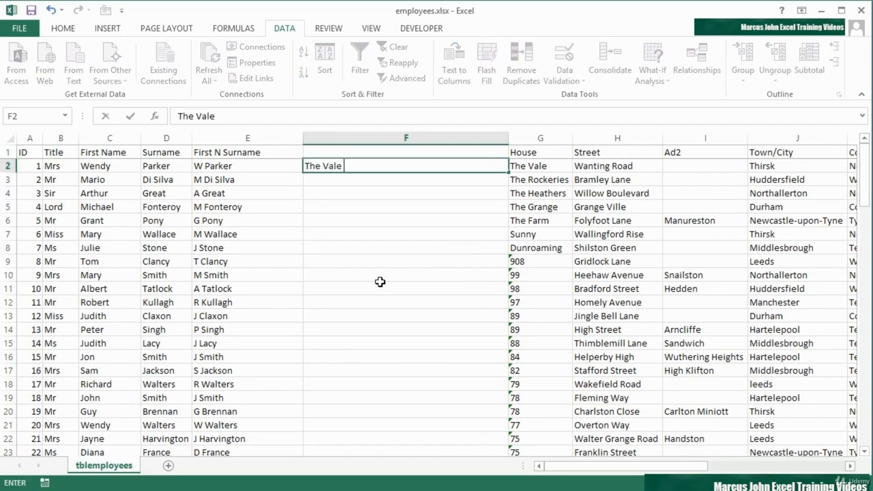
text( Wanting Road Thirsk)
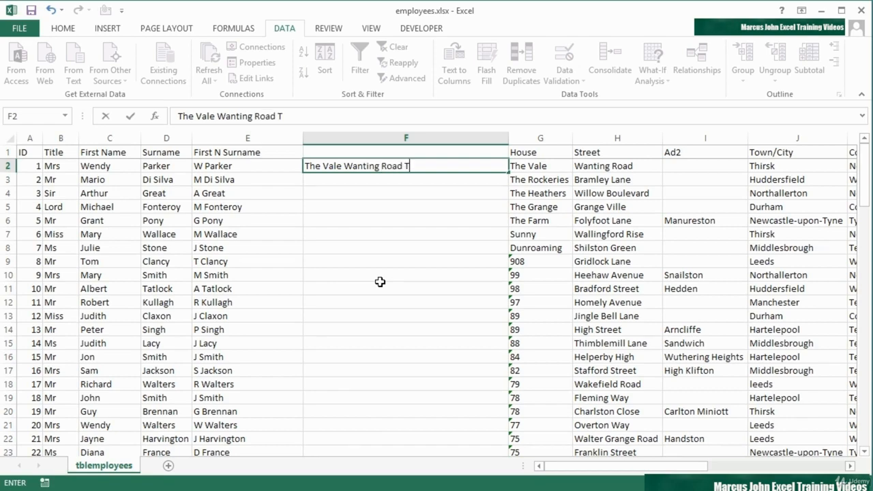
key(Return)
key(Up)
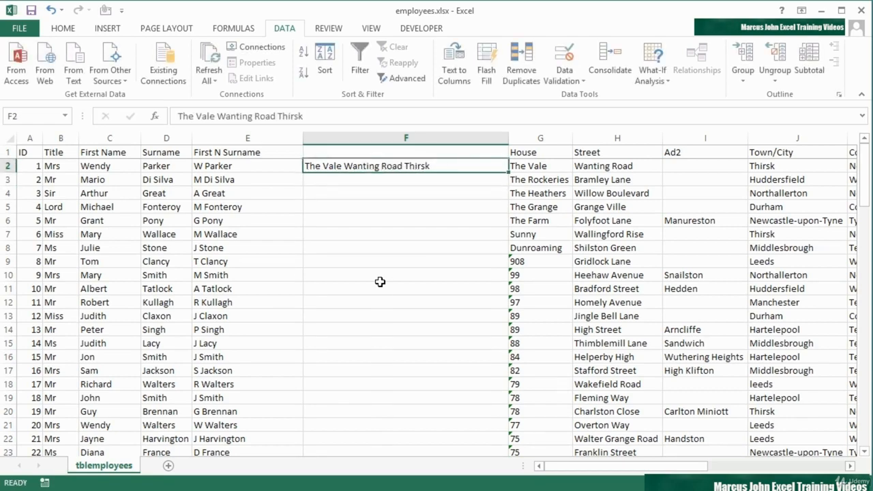
click(488, 71)
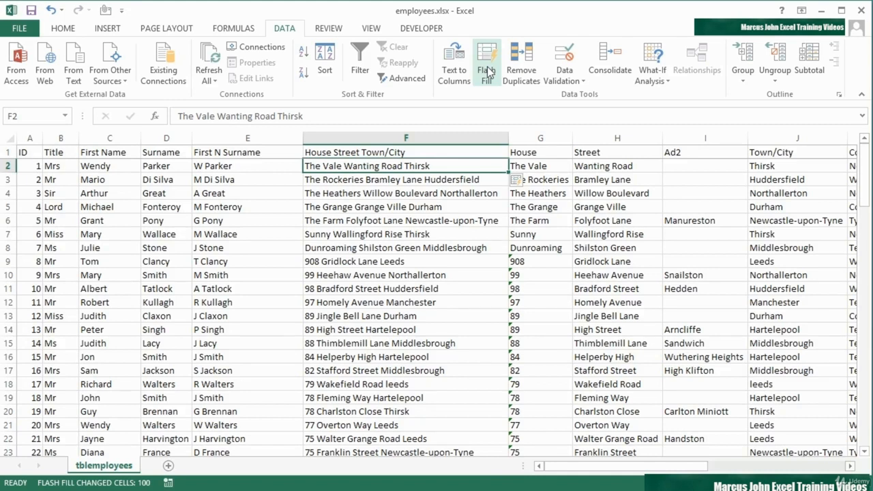
click(317, 153)
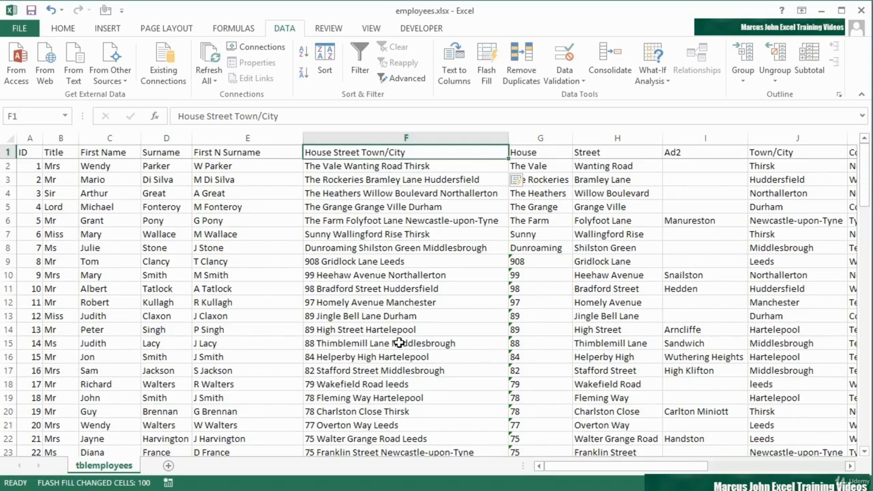
Scroll across to the Email column and select the first employee's email in O2
scroll(399, 343, down, 2)
scroll(399, 343, down, 8)
scroll(398, 343, up, 10)
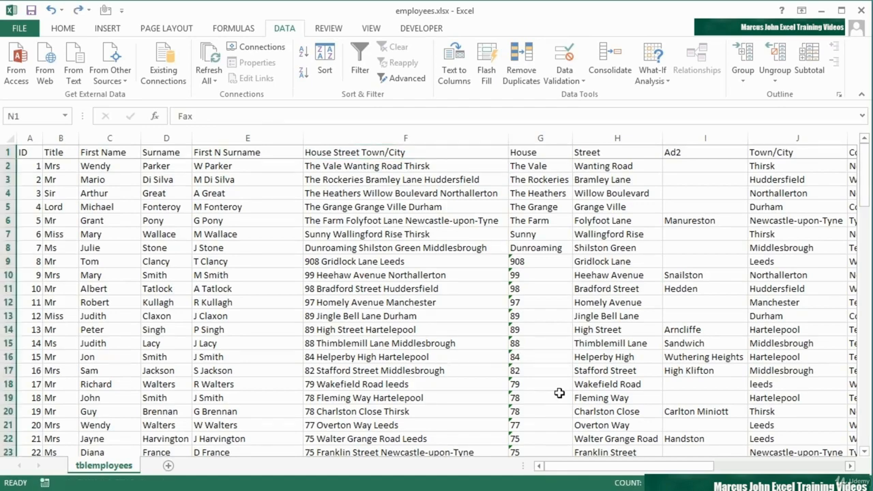
drag(573, 468, 712, 469)
click(594, 167)
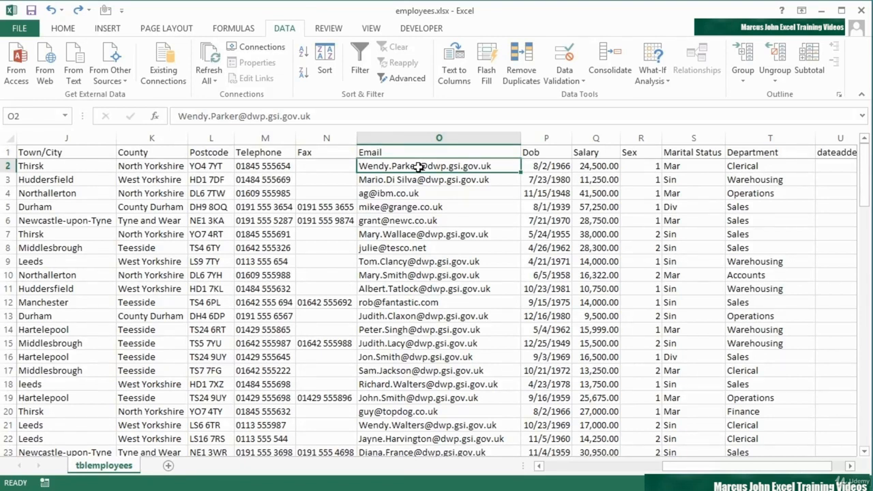
Insert a blank column P before the Dob column
click(545, 138)
right_click(546, 137)
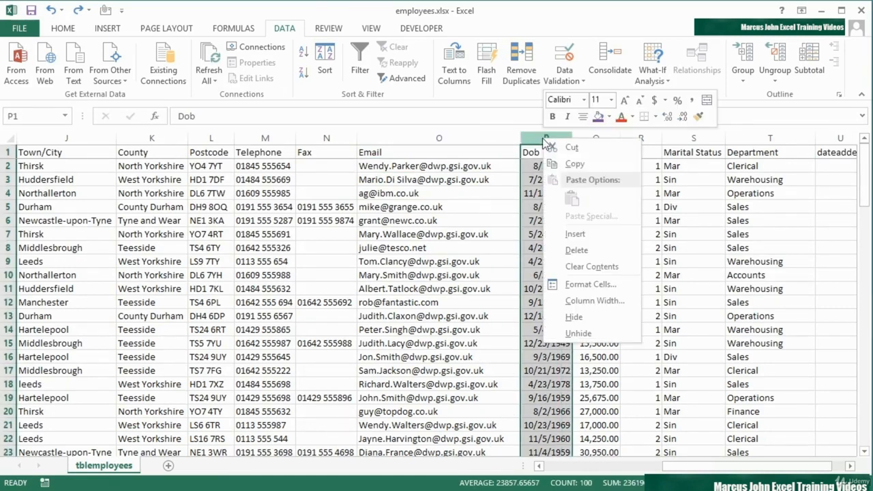
click(579, 234)
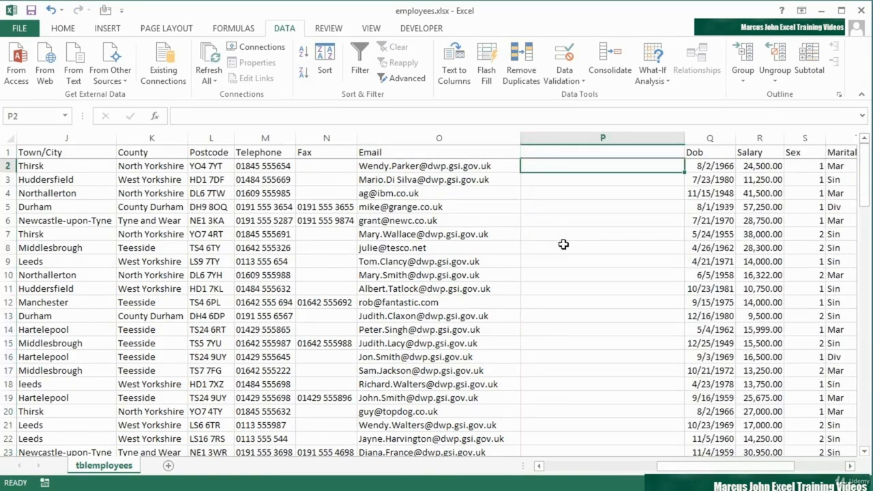
text(Wen)
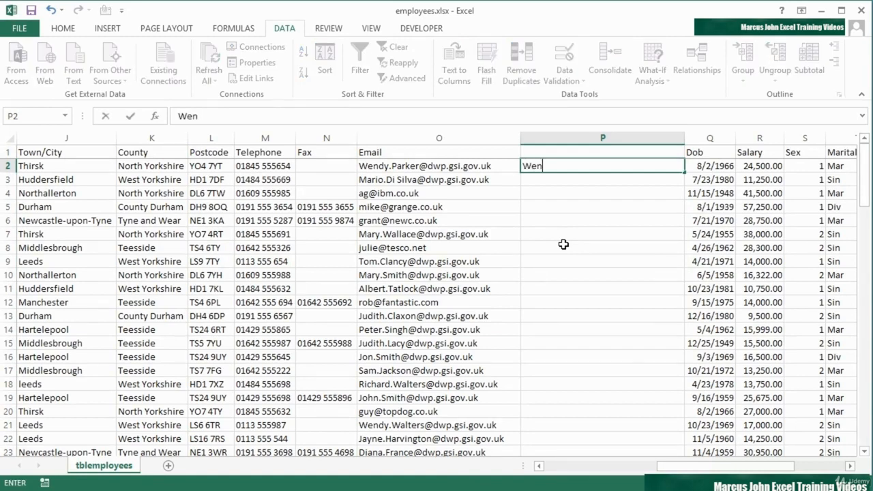
text(dy.Parker)
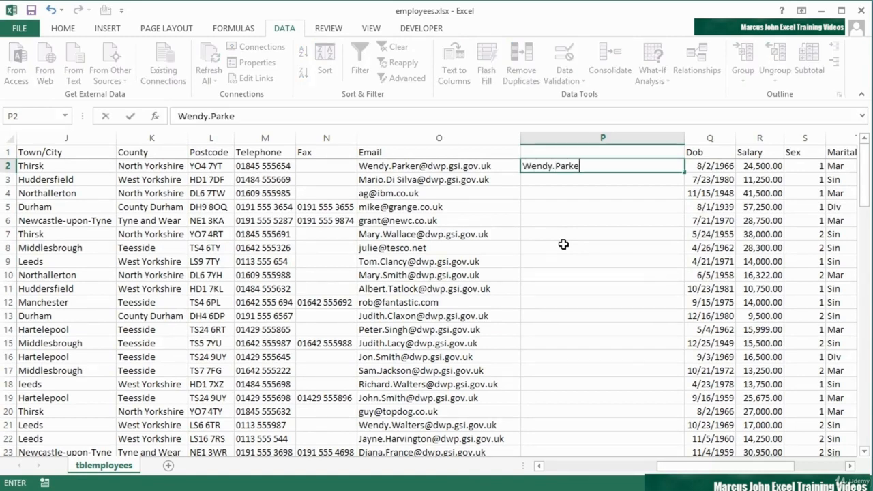
key(Return)
key(Up)
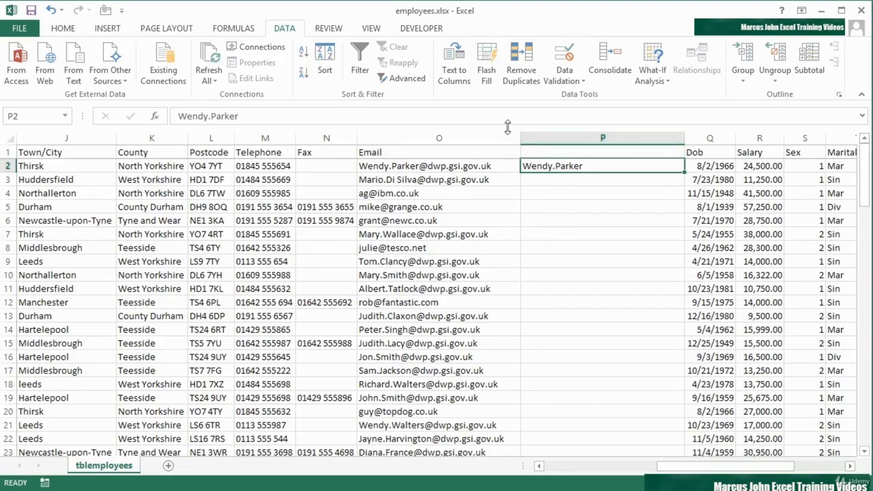
click(490, 73)
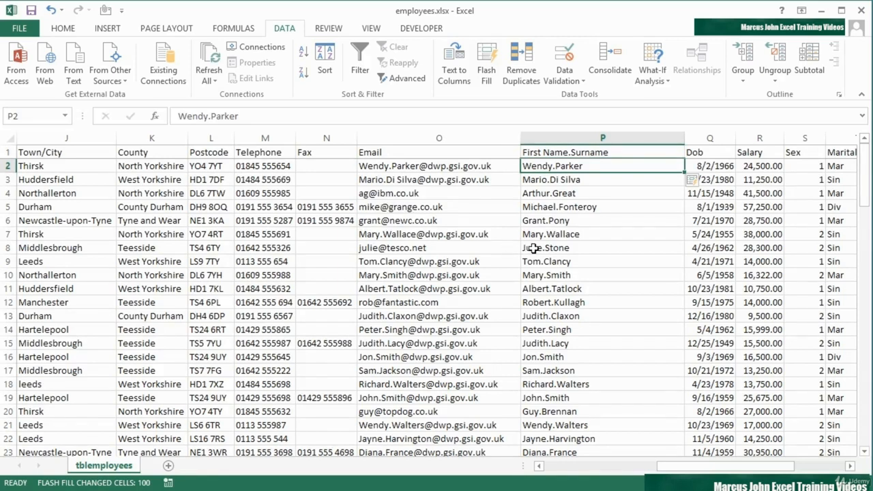
click(696, 184)
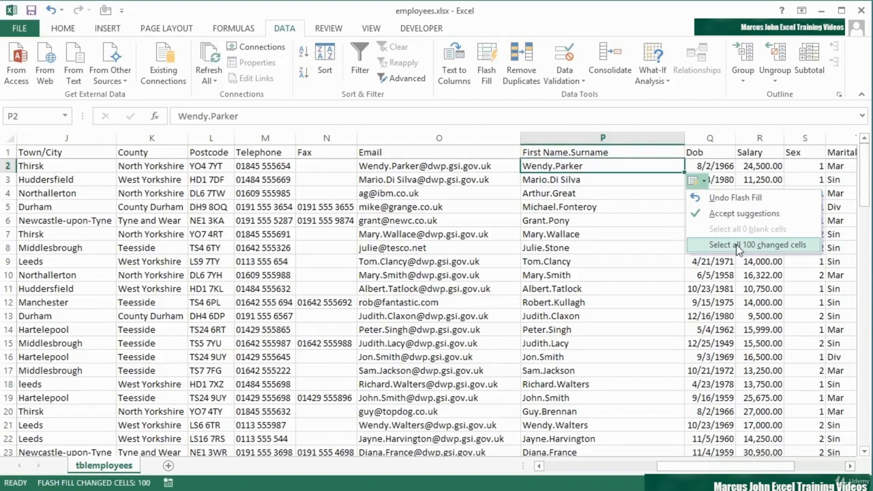
click(724, 199)
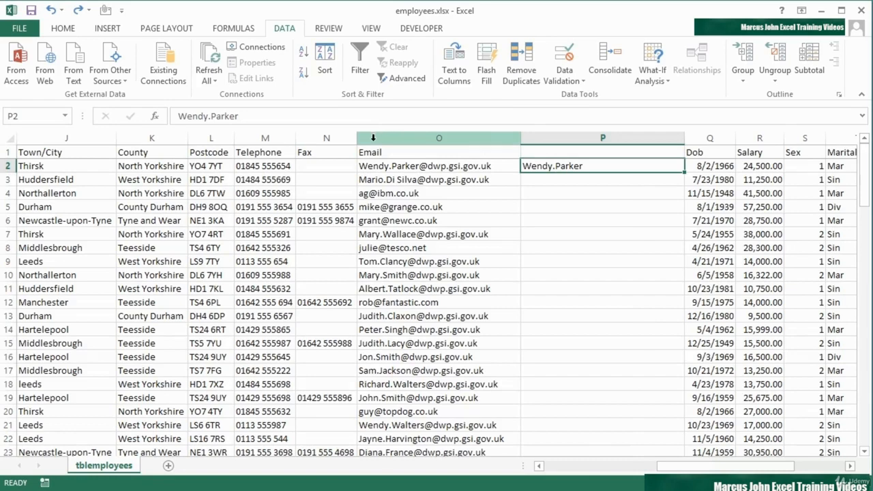
Insert an empty column before Email and select the Wendy.Parker example in Q2
right_click(377, 137)
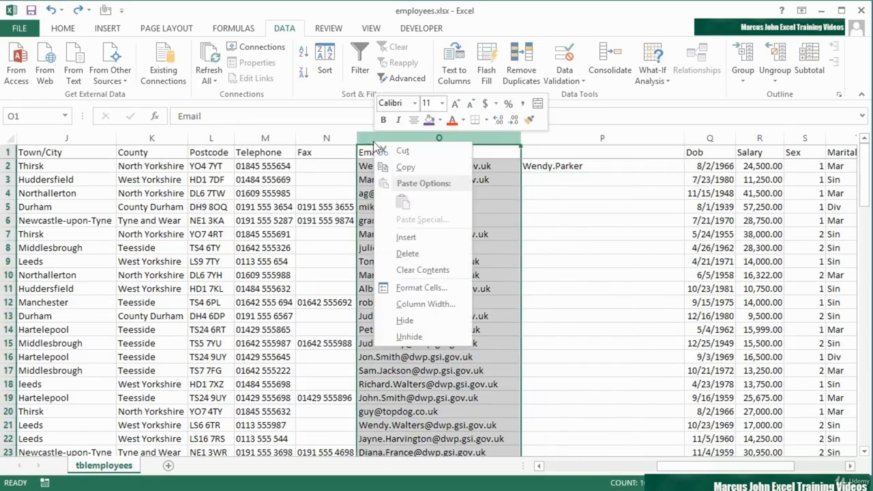
click(405, 237)
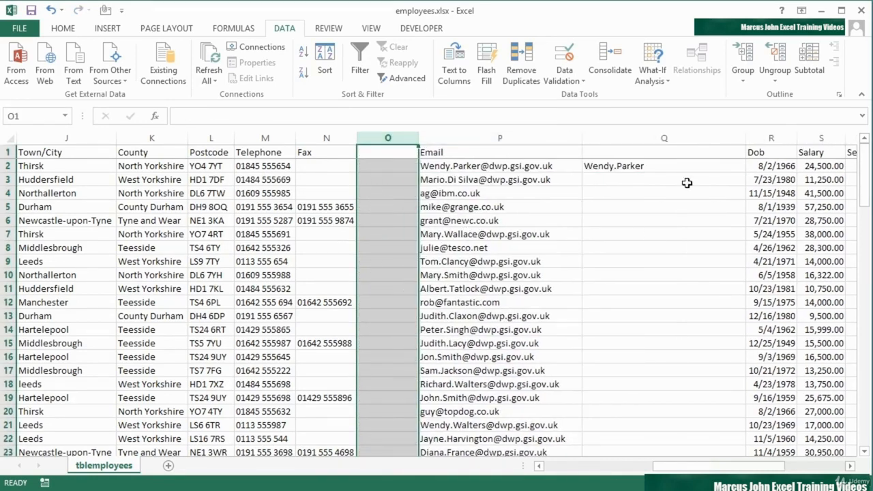
click(639, 165)
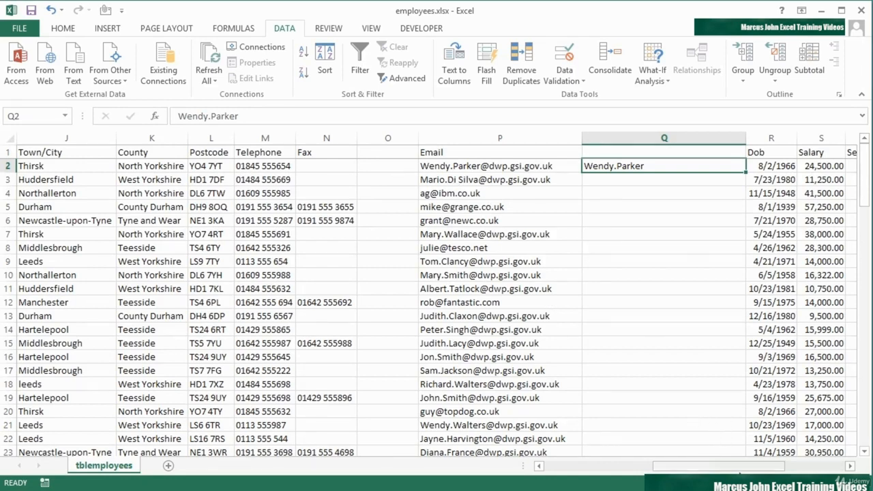
mouse_move(738, 469)
mouse_down()
mouse_move(753, 469)
mouse_move(728, 469)
mouse_move(736, 469)
mouse_up()
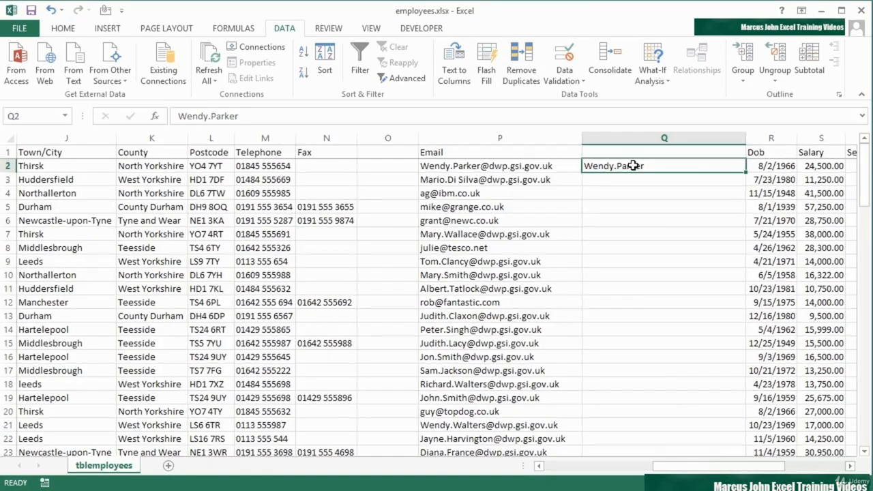
Flash Fill column Q with each employee's email prefix, following the Q2 example
click(491, 71)
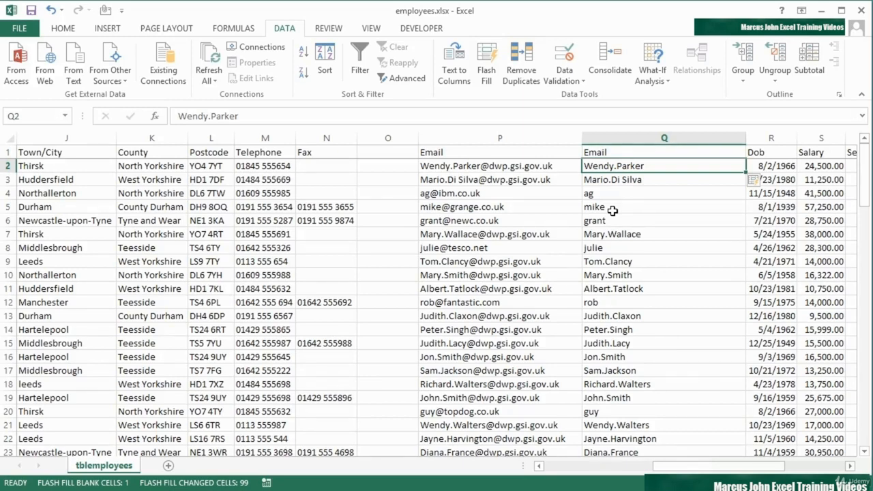
Delete the empty column O before Email
click(386, 139)
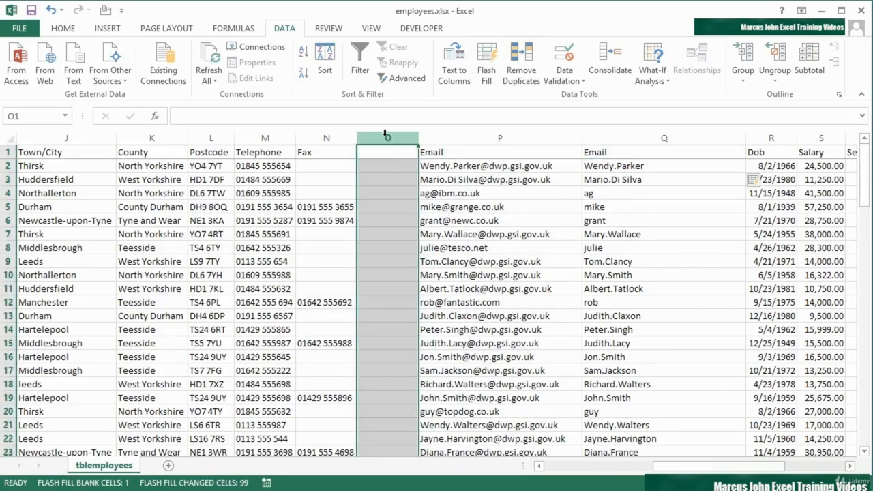
right_click(387, 139)
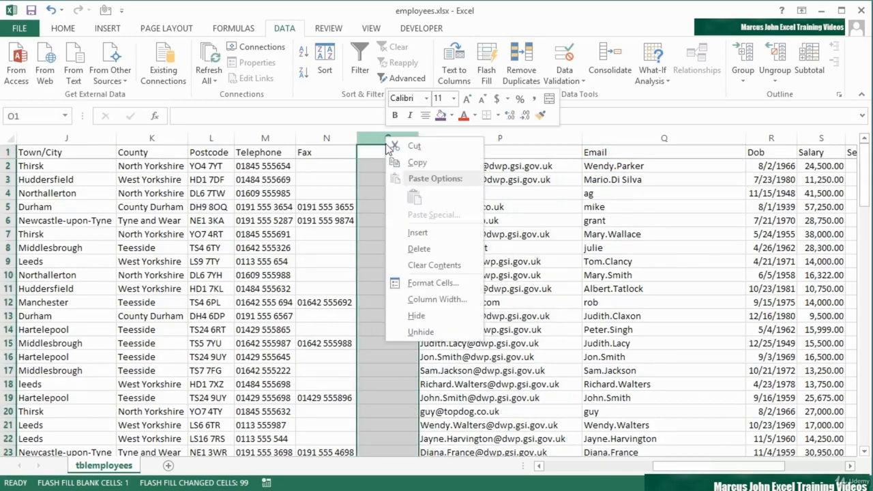
click(416, 247)
Rename the email-prefix column header in P1 to 'Prefix'
click(561, 152)
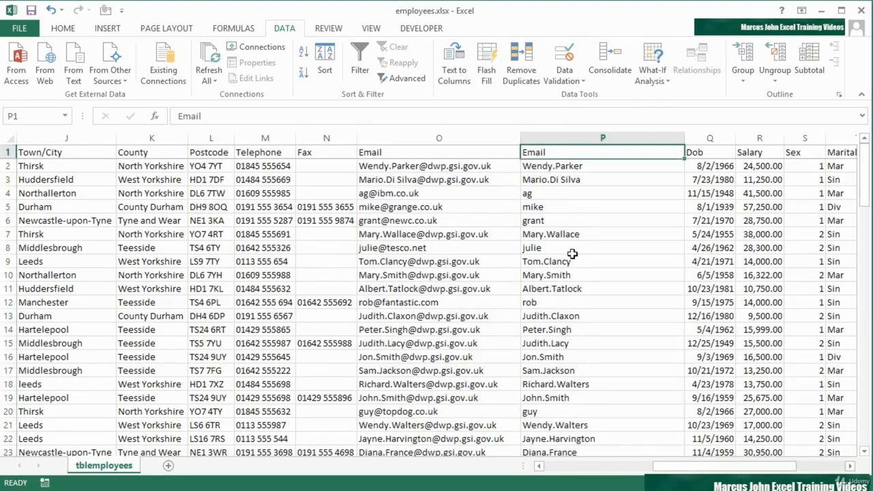
text(Prefix)
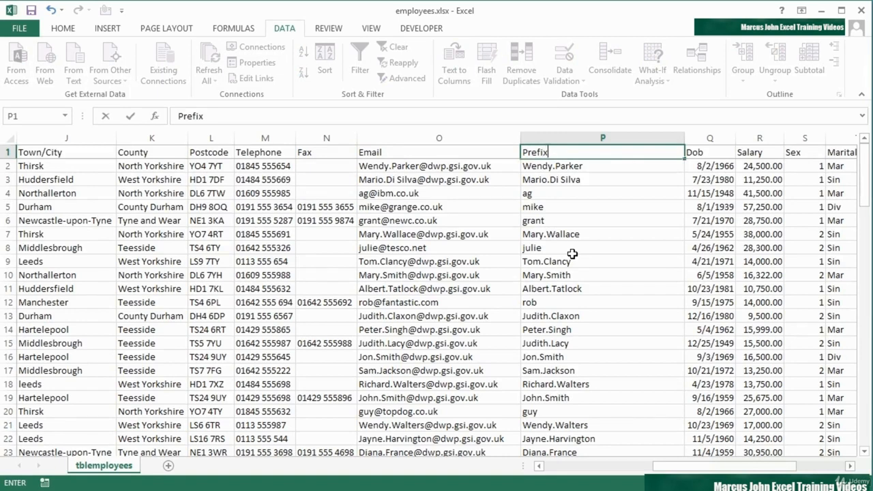
key(Return)
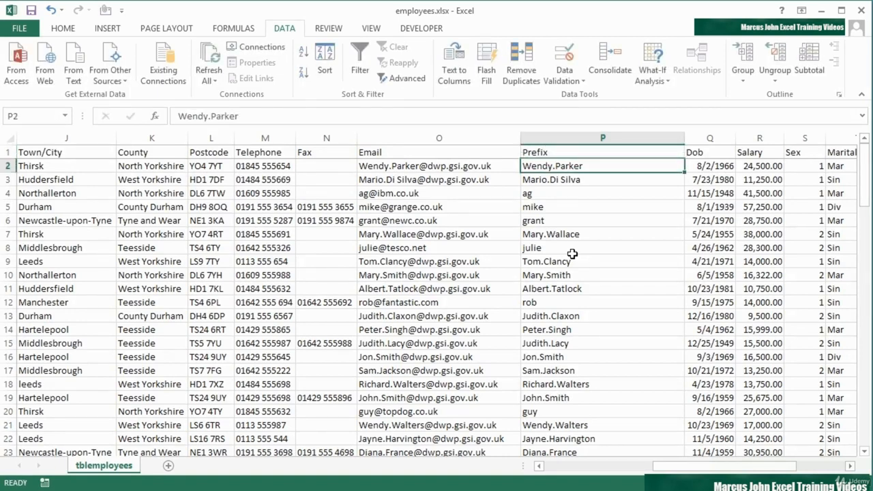
key(Up)
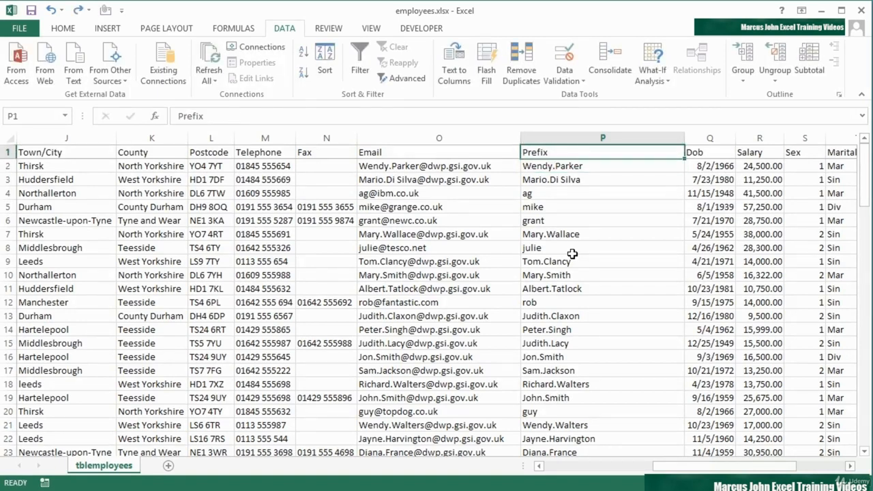